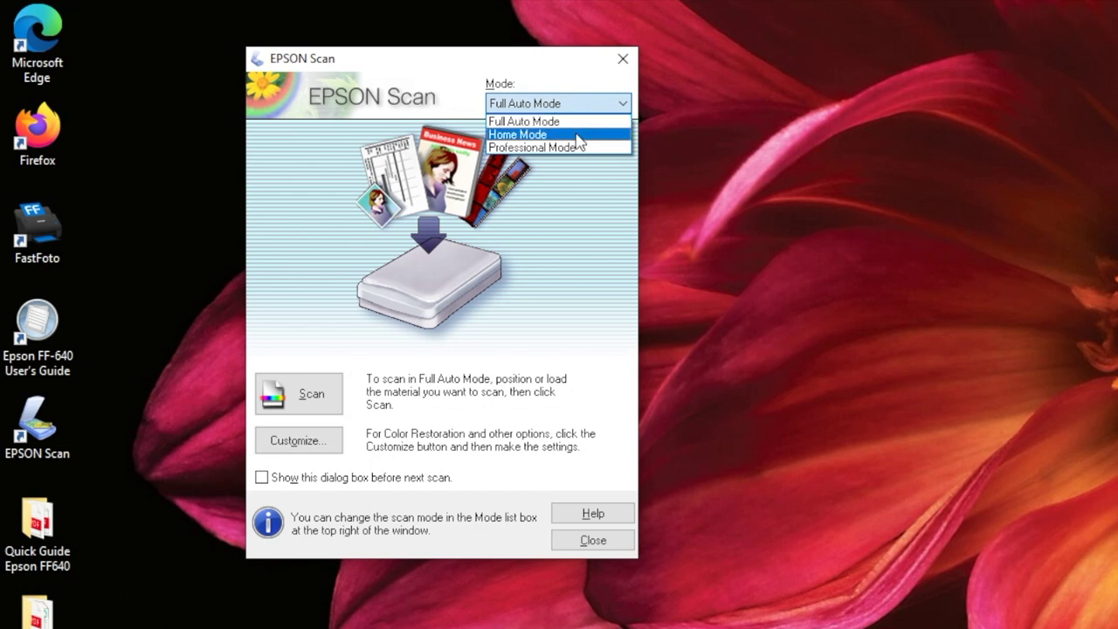
Step: View the scan settings of Home Mode and Professional Mode
click(579, 136)
click(573, 84)
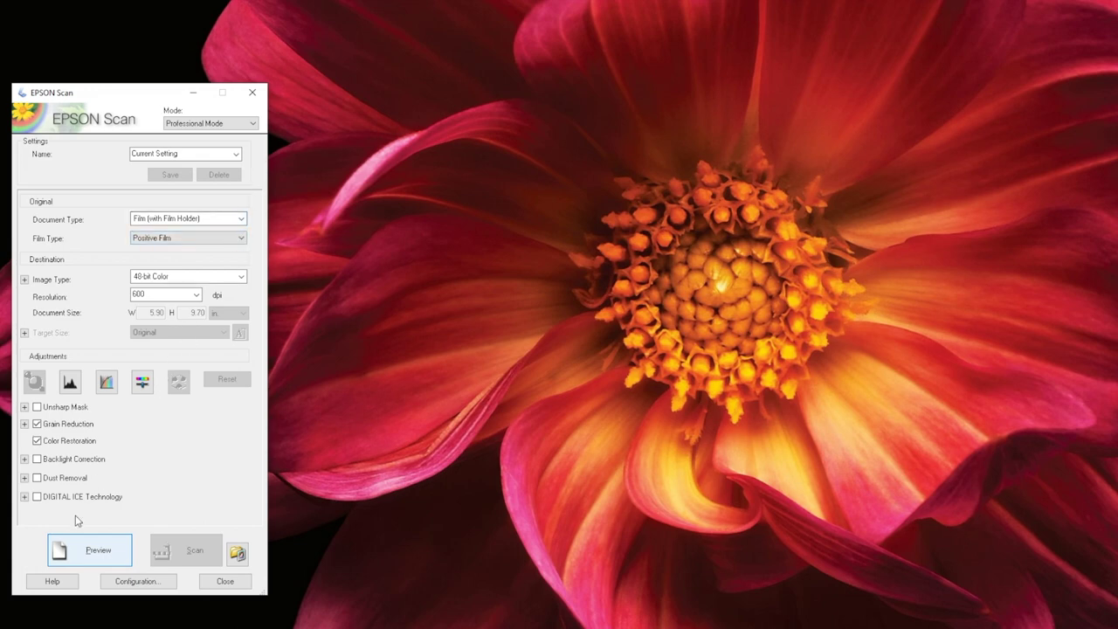
click(51, 581)
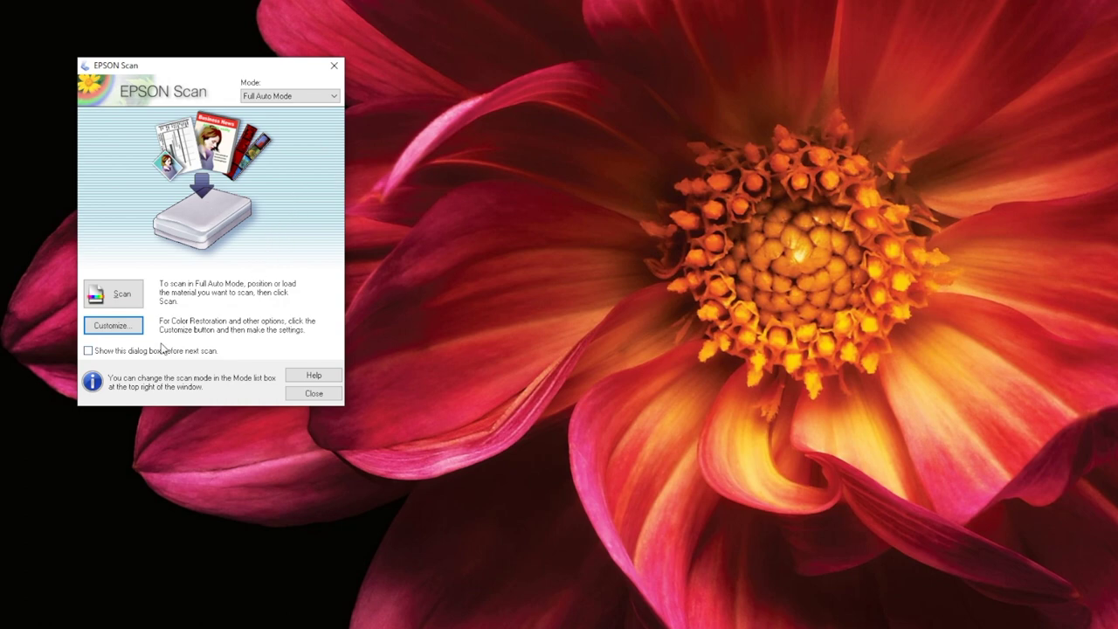
Step: Customize Full Auto Mode to specify the Photograph/Document type and resolution, and enable Dust Removal, Color Restoration and Auto Photo Orientation
click(112, 326)
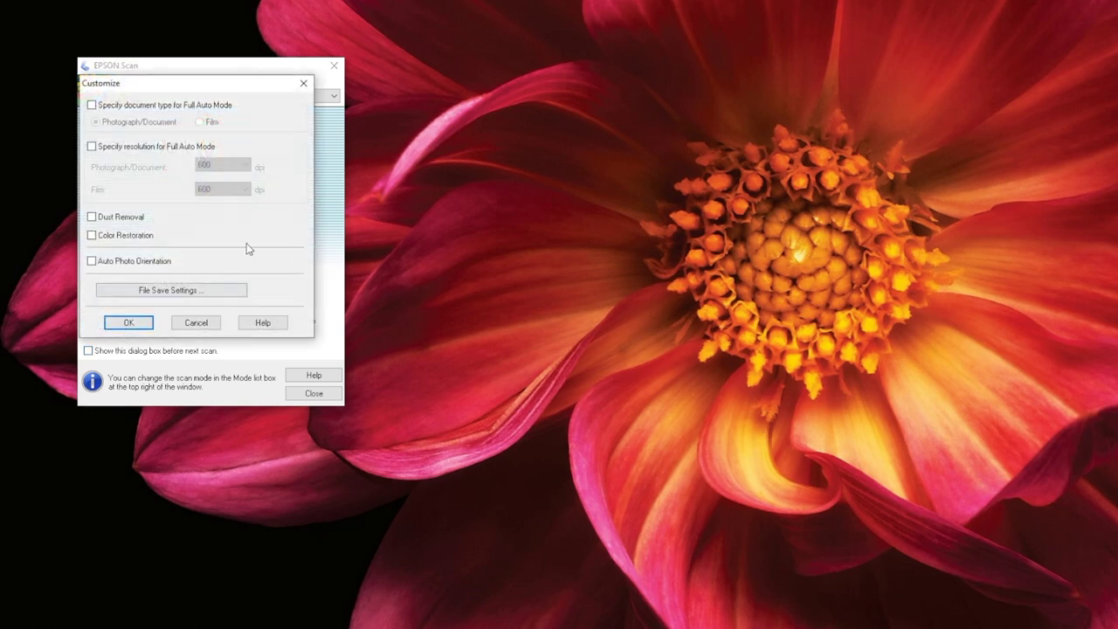
click(92, 105)
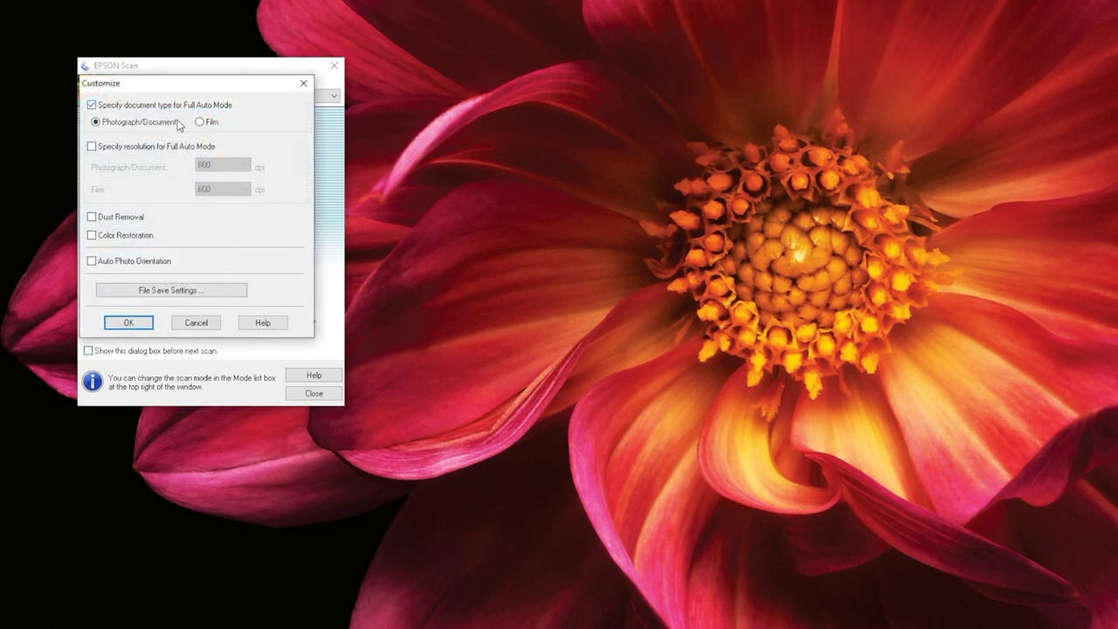
click(92, 146)
click(92, 218)
click(93, 237)
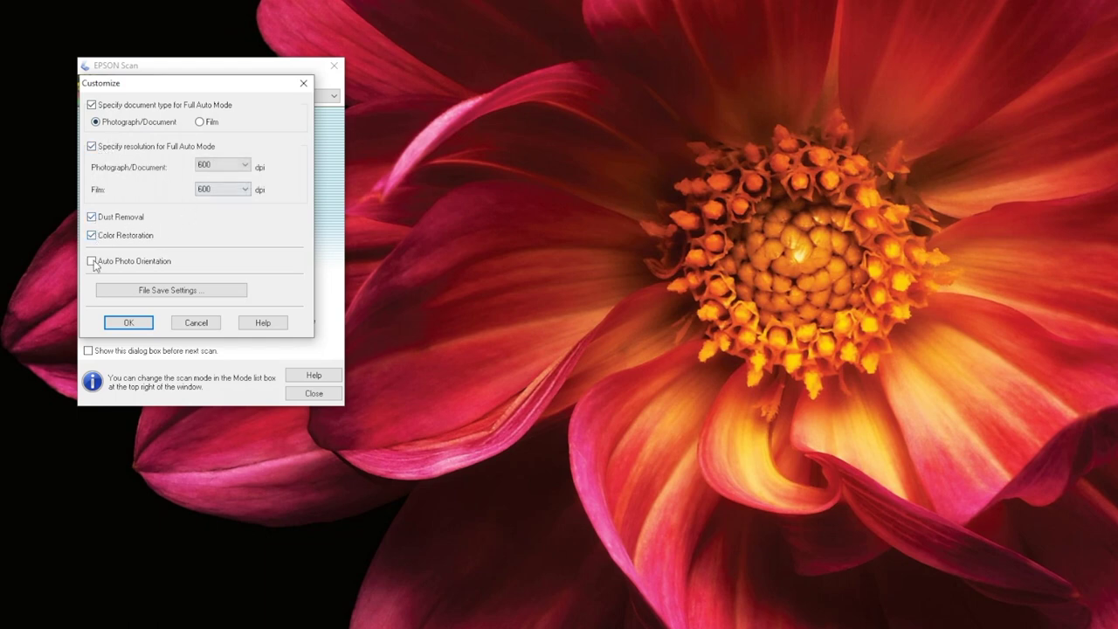
click(92, 261)
Step: Set the scan's save location to a new folder named Photos on the Libratory 1 (F:) drive
click(188, 288)
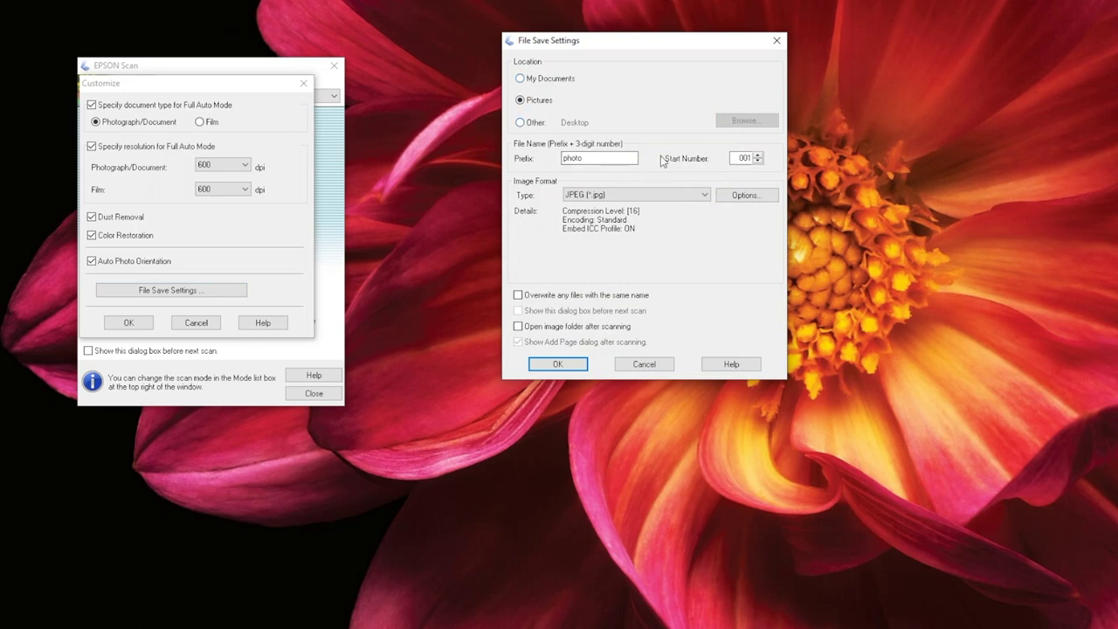
click(520, 123)
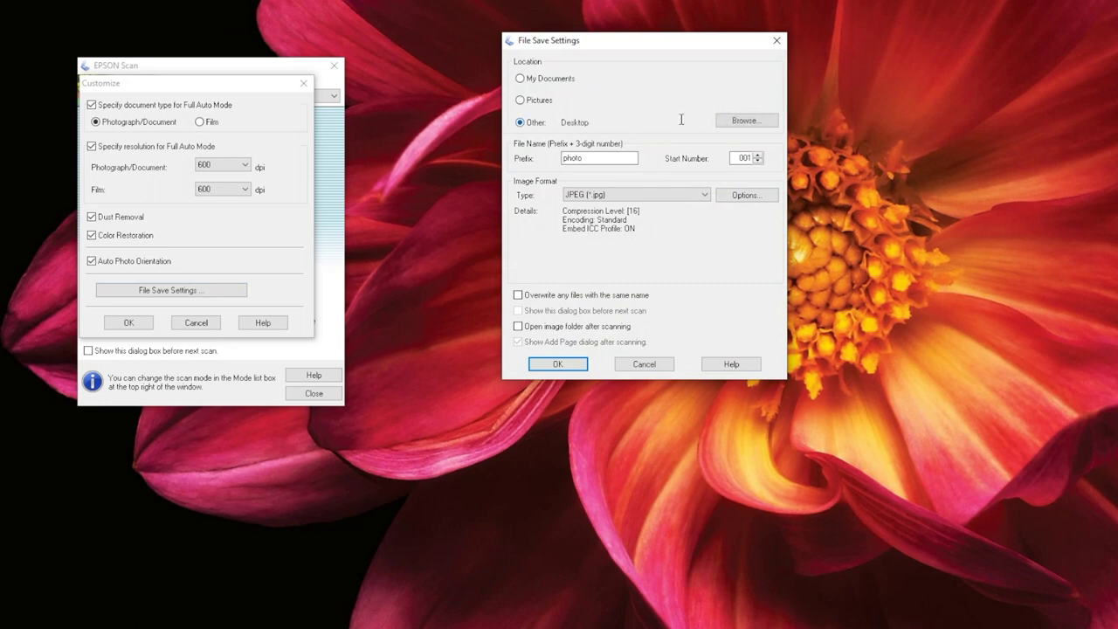
click(743, 121)
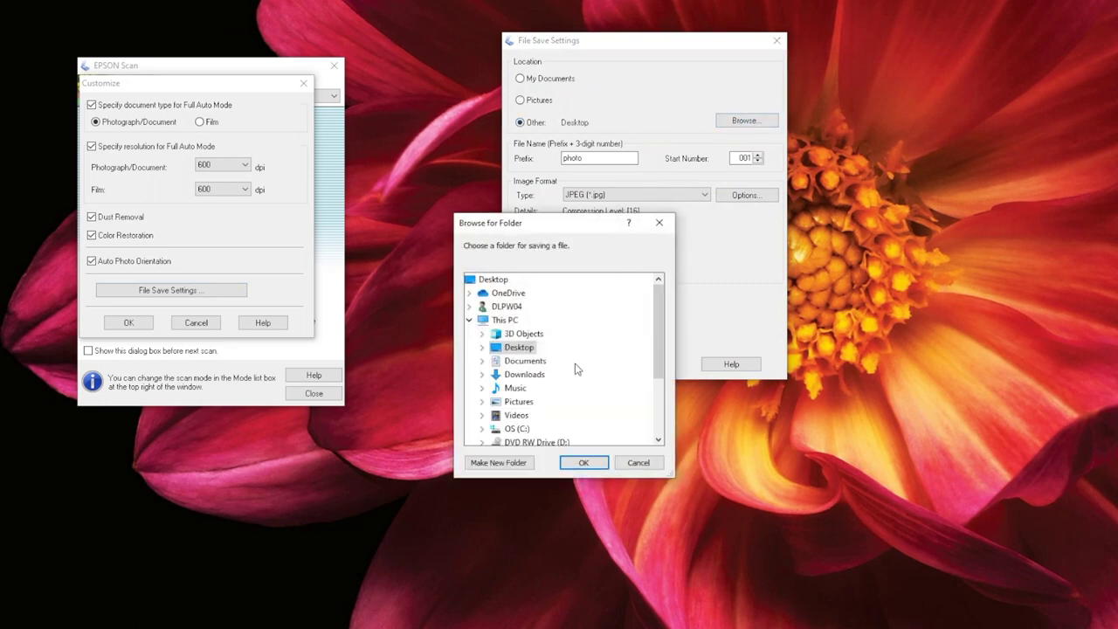
scroll(576, 367, down, 2)
click(551, 375)
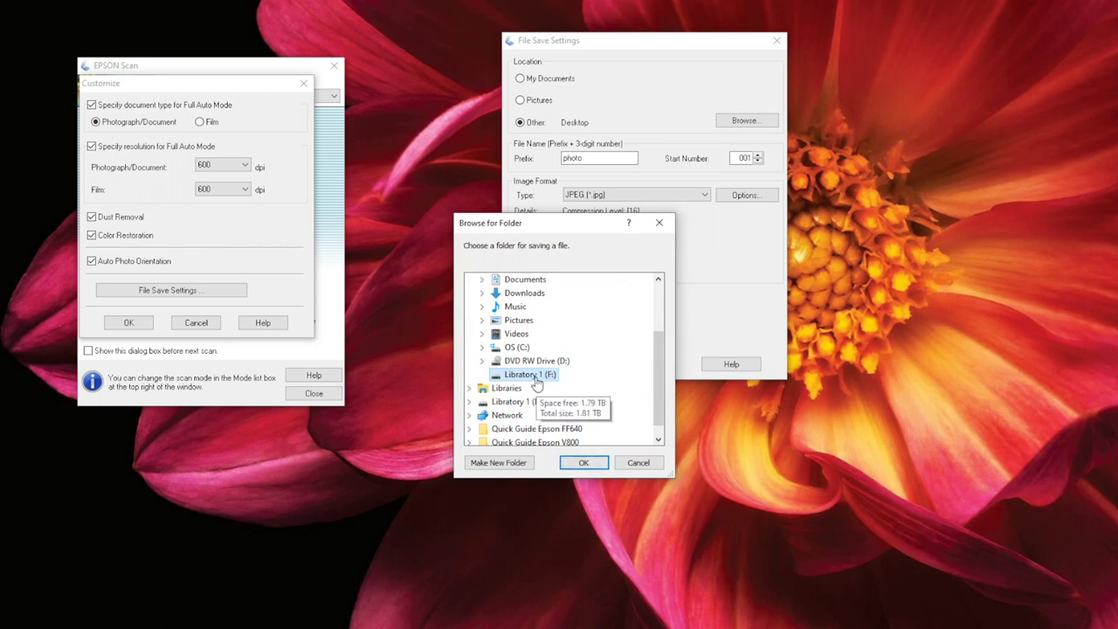
right_click(536, 382)
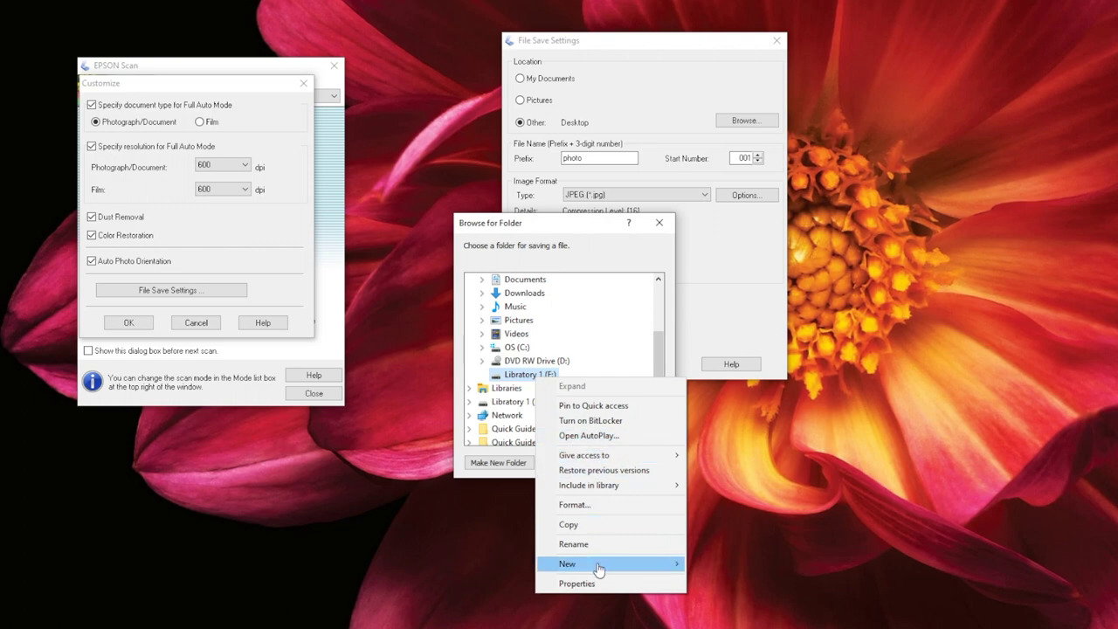
mouse_move(623, 569)
click(716, 566)
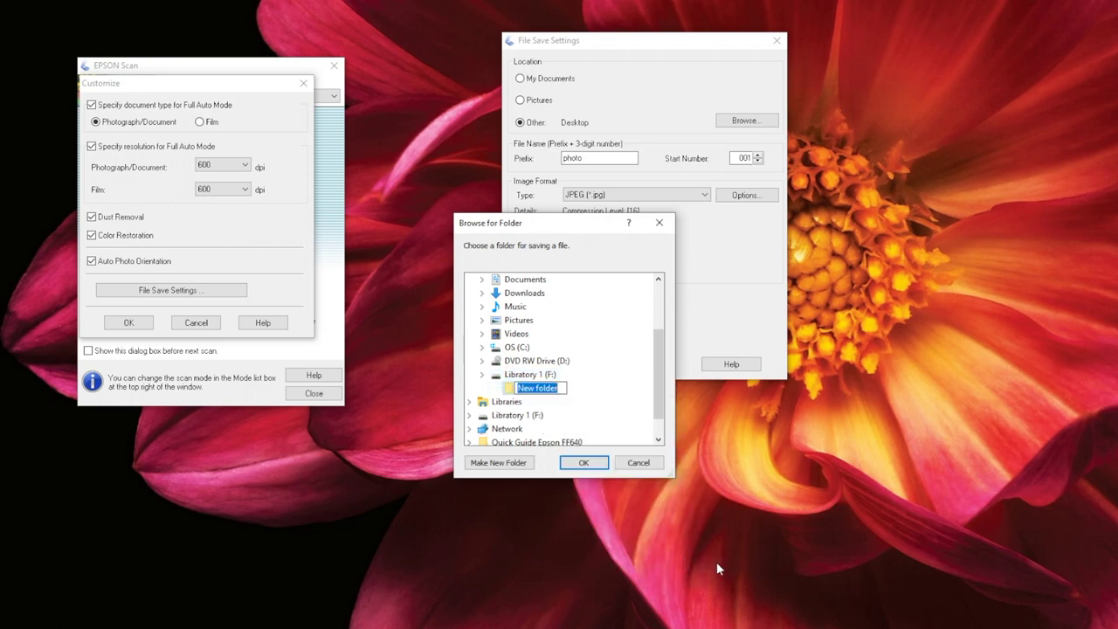
text(Photos)
key(Escape)
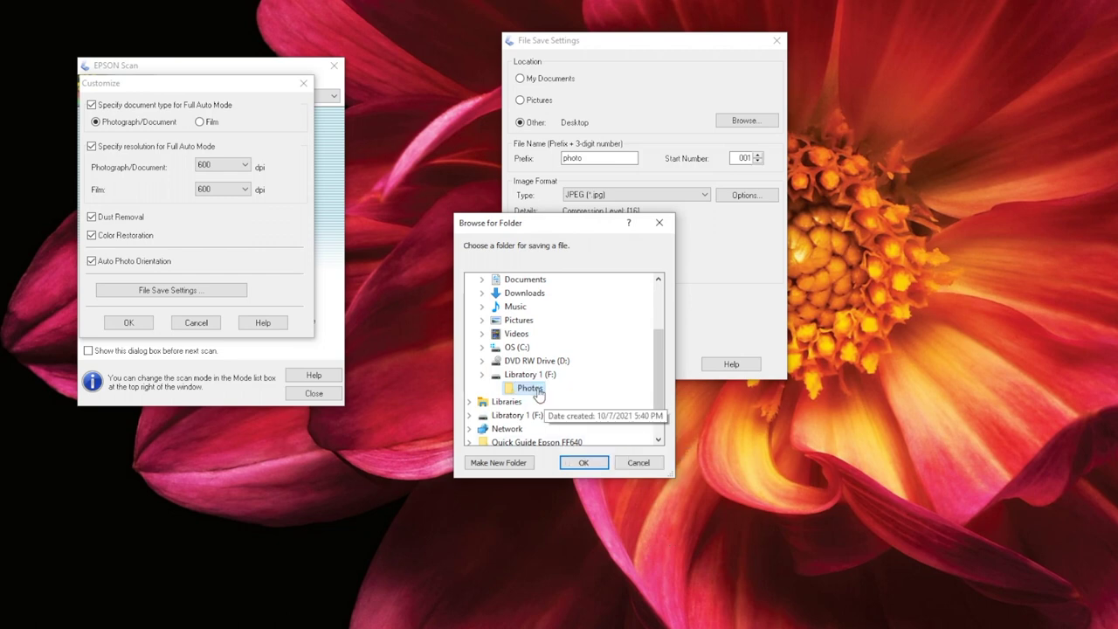
click(576, 463)
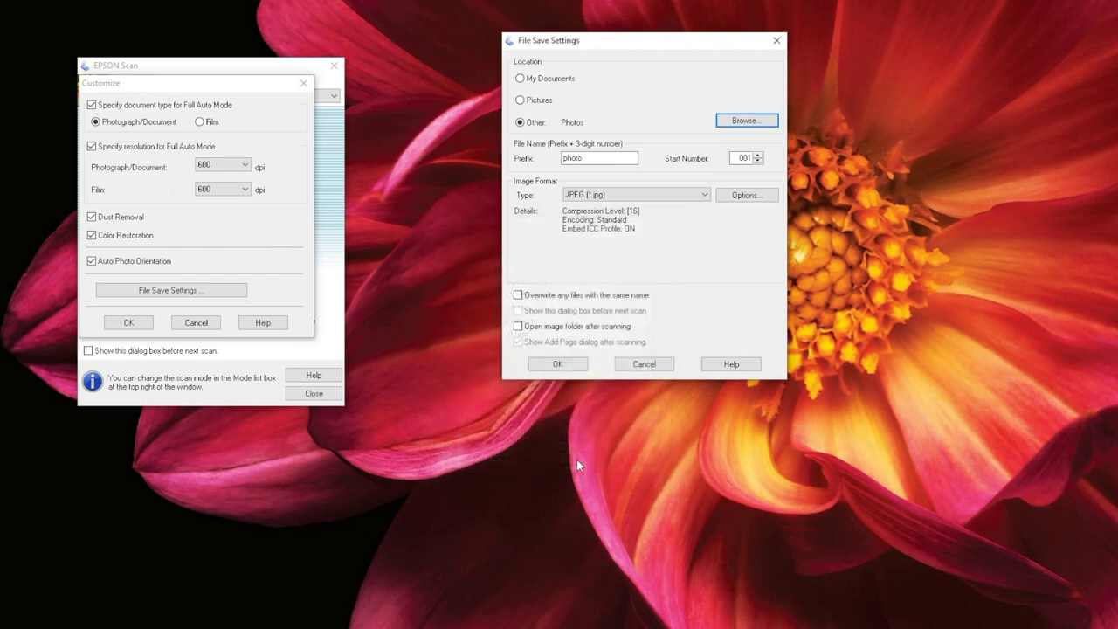
Step: Keep the prefix photo and the JPEG format, enable opening the image folder after scanning, and accept the file save settings
click(585, 158)
double_click(587, 161)
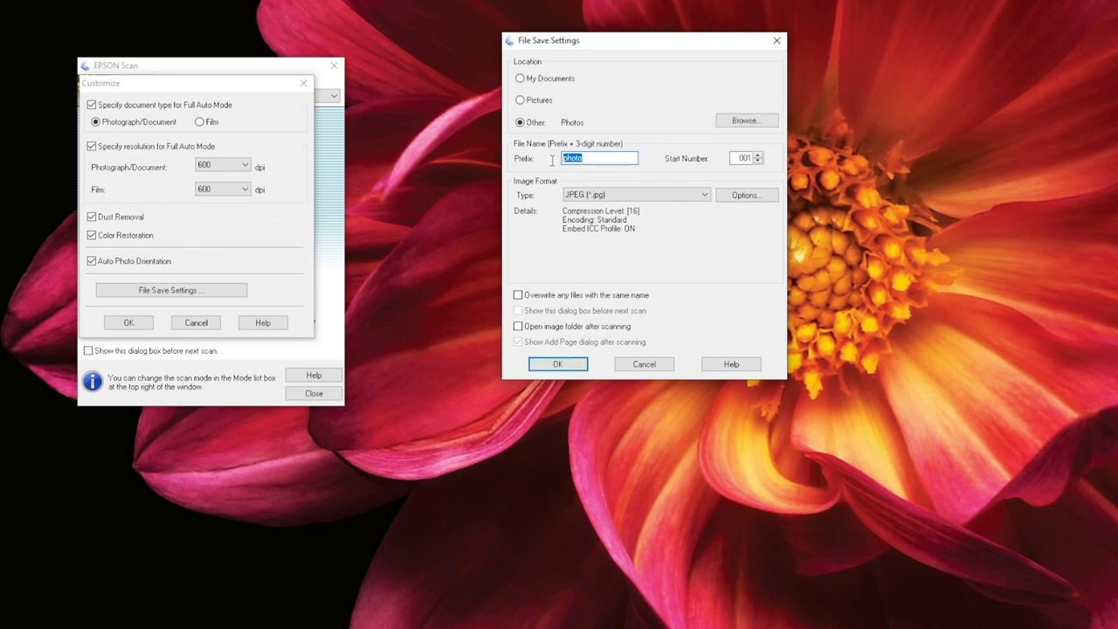
click(617, 157)
click(704, 195)
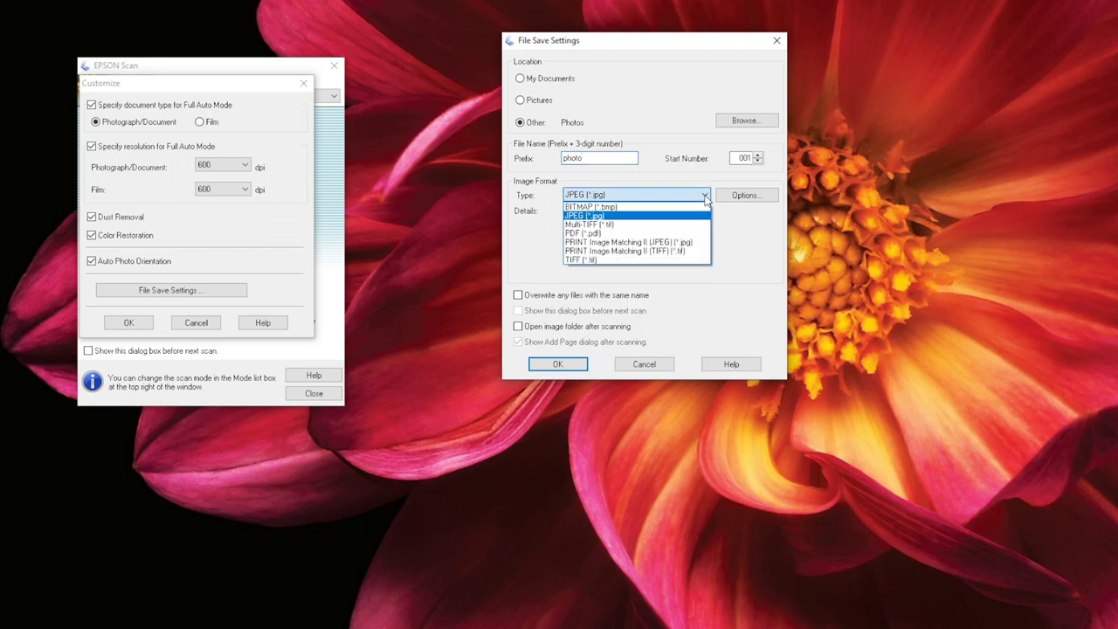
click(611, 216)
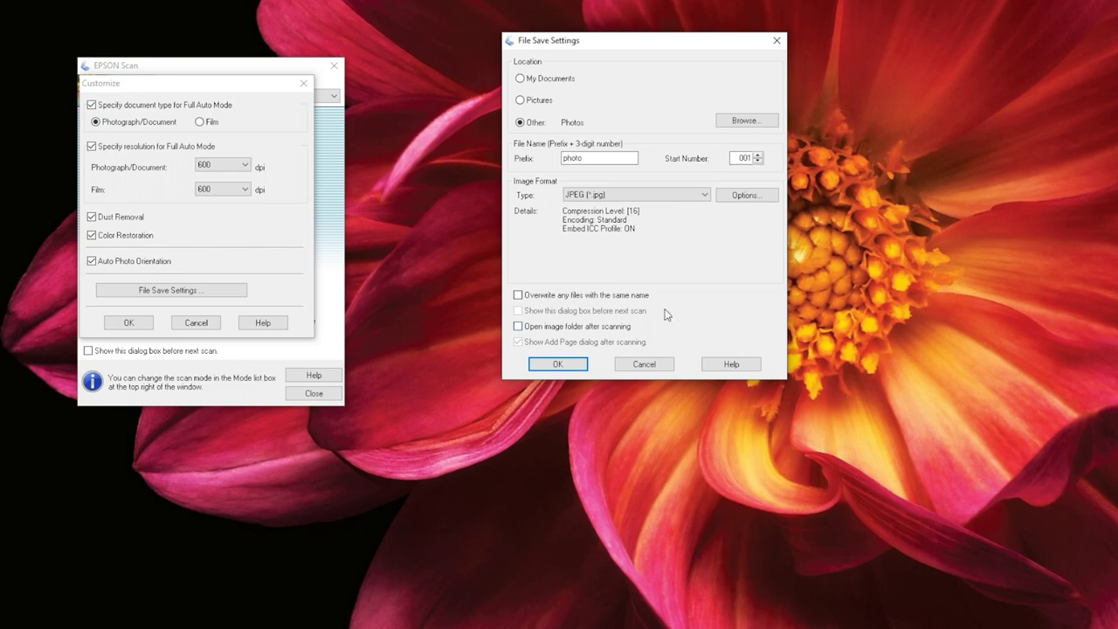
click(519, 327)
click(559, 364)
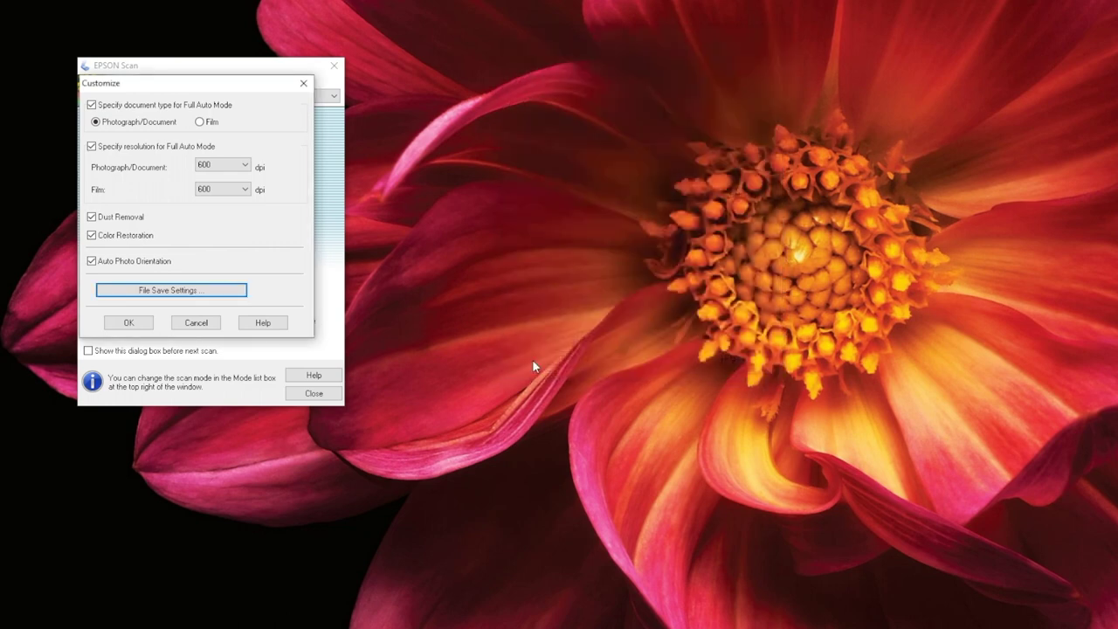
Step: Accept the Full Auto Mode customization and start the scan
click(138, 324)
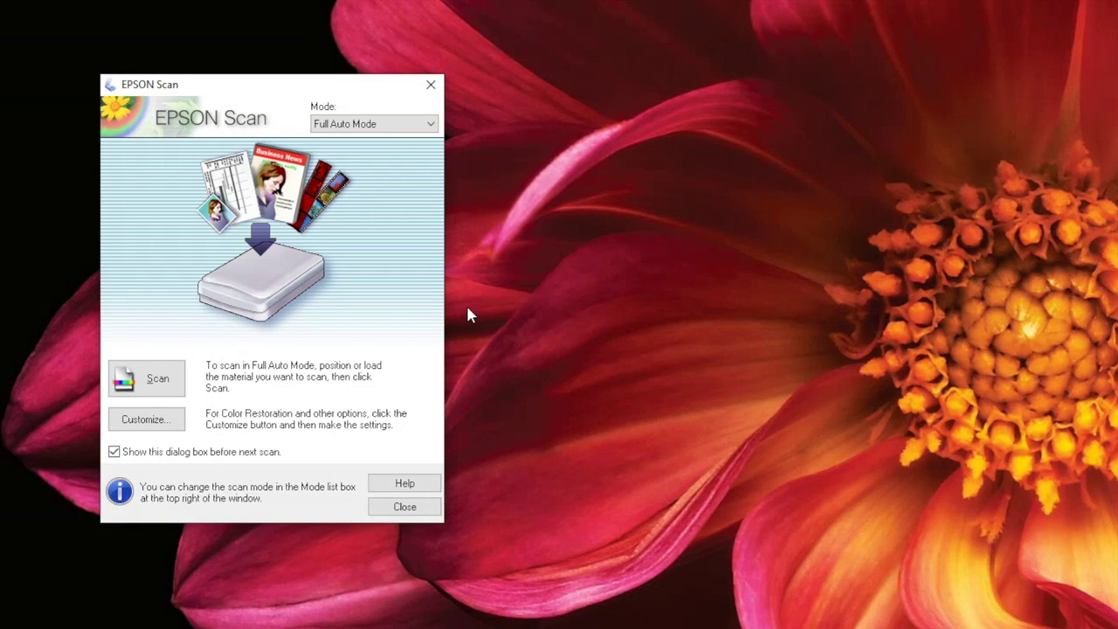
click(159, 377)
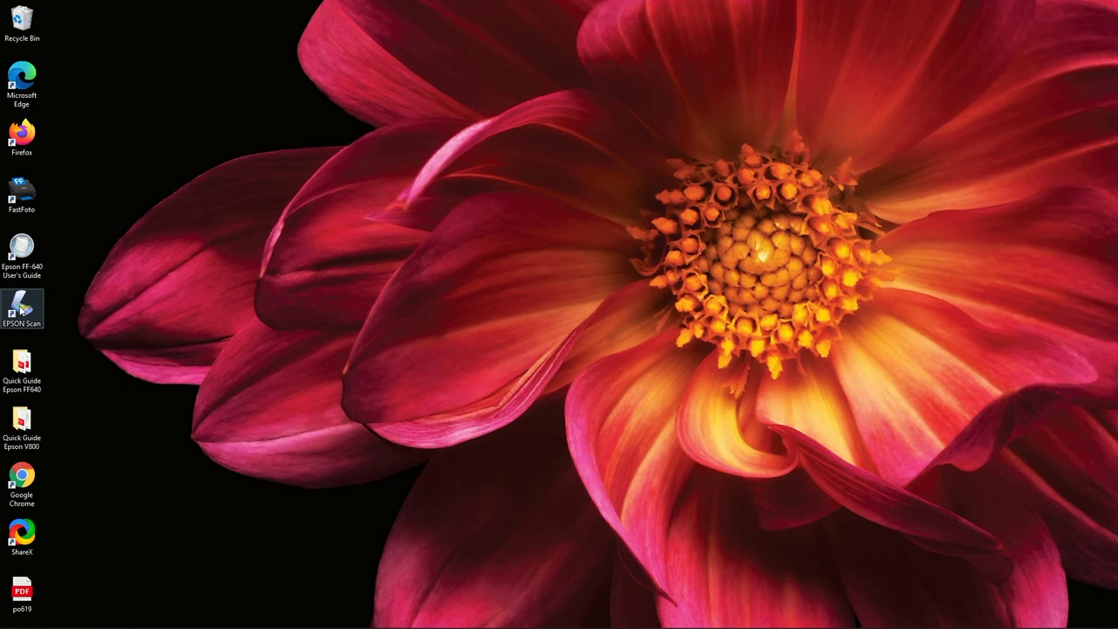
Step: Launch EPSON Scan from the desktop and close its window
double_click(20, 308)
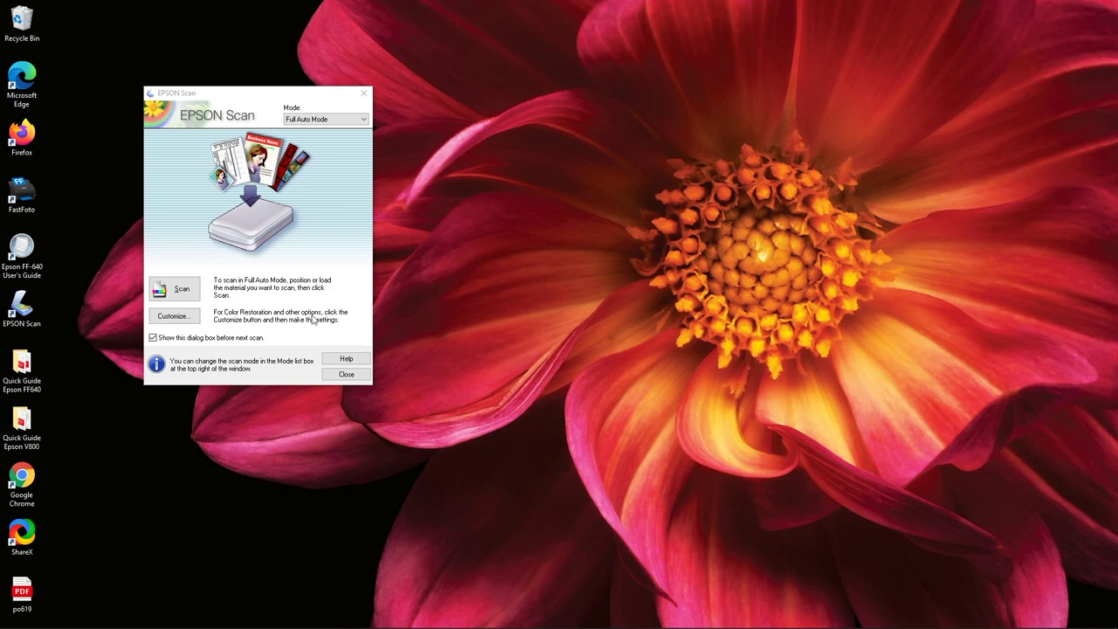
click(365, 95)
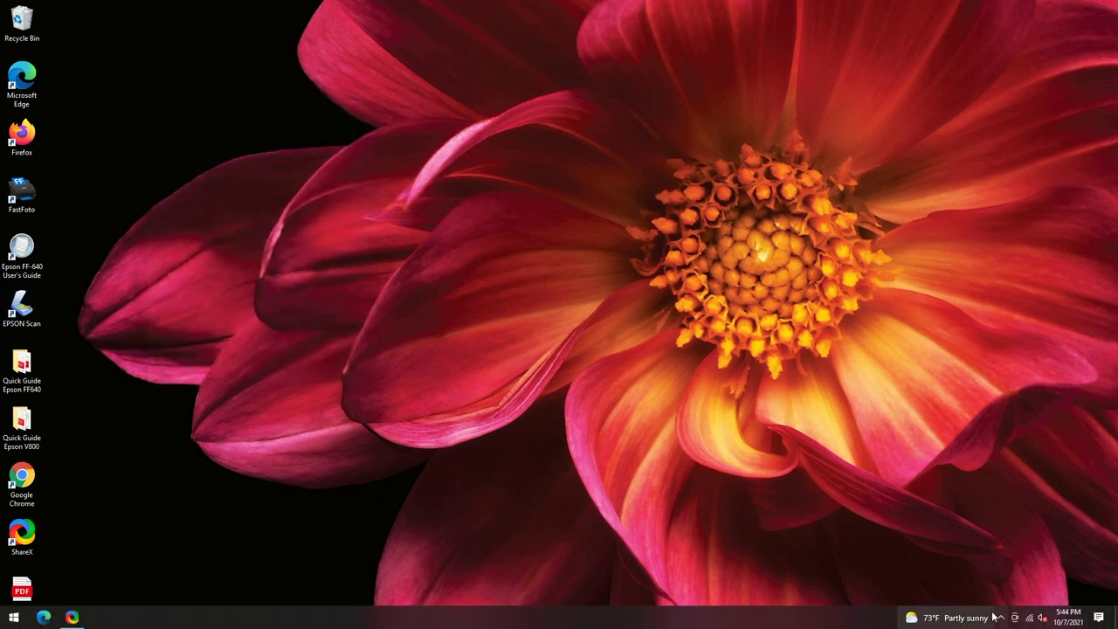
Step: Show the safe-removal options for the portable drive Libratory 1 (F:) and dismiss them
click(1000, 617)
click(1035, 570)
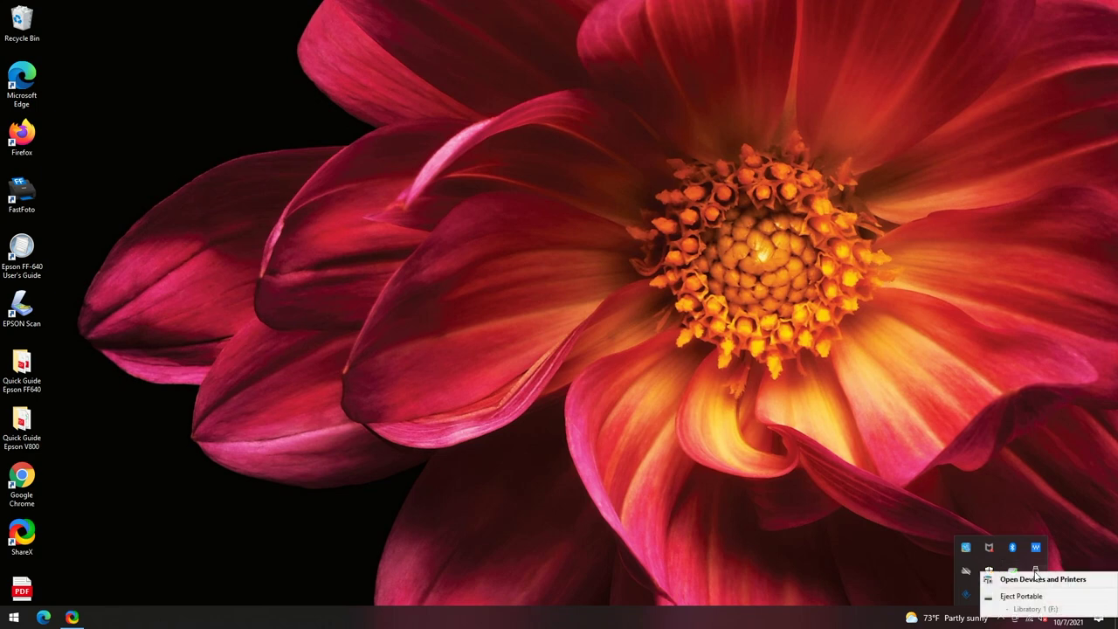
click(868, 499)
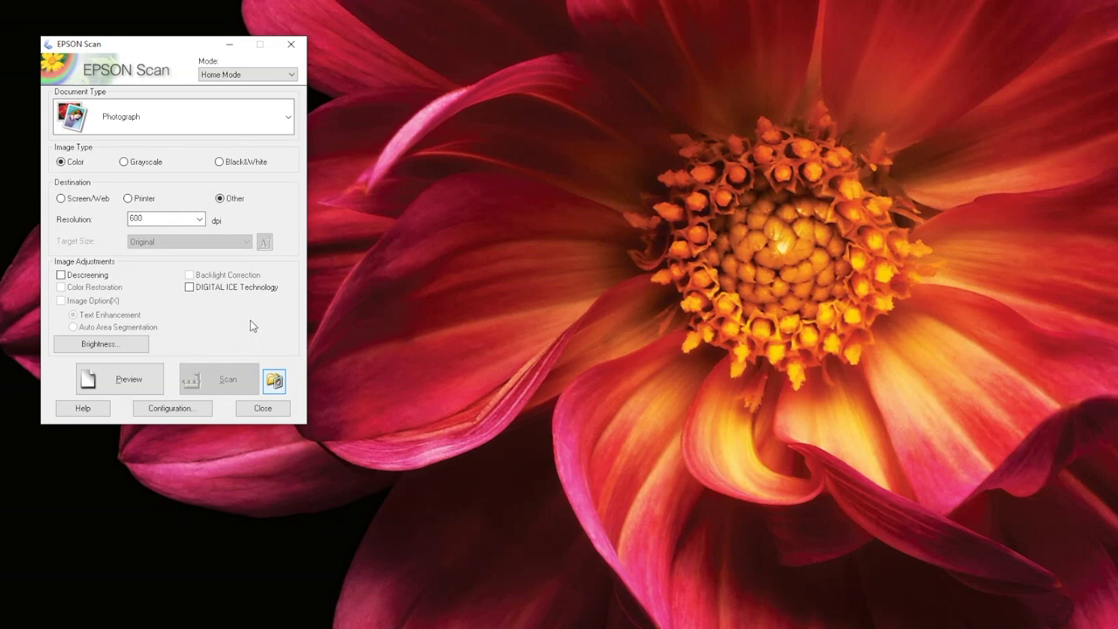
Step: In Home Mode's file save settings, choose a new folder named Photos on Libratory 1 (F:) as the save location
click(273, 381)
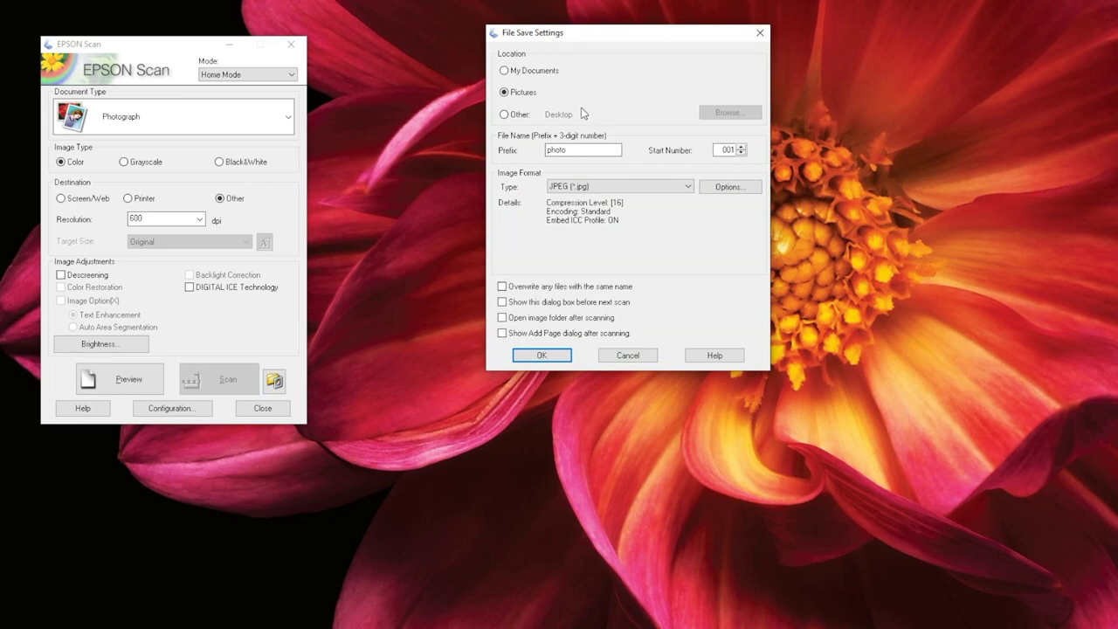
click(507, 117)
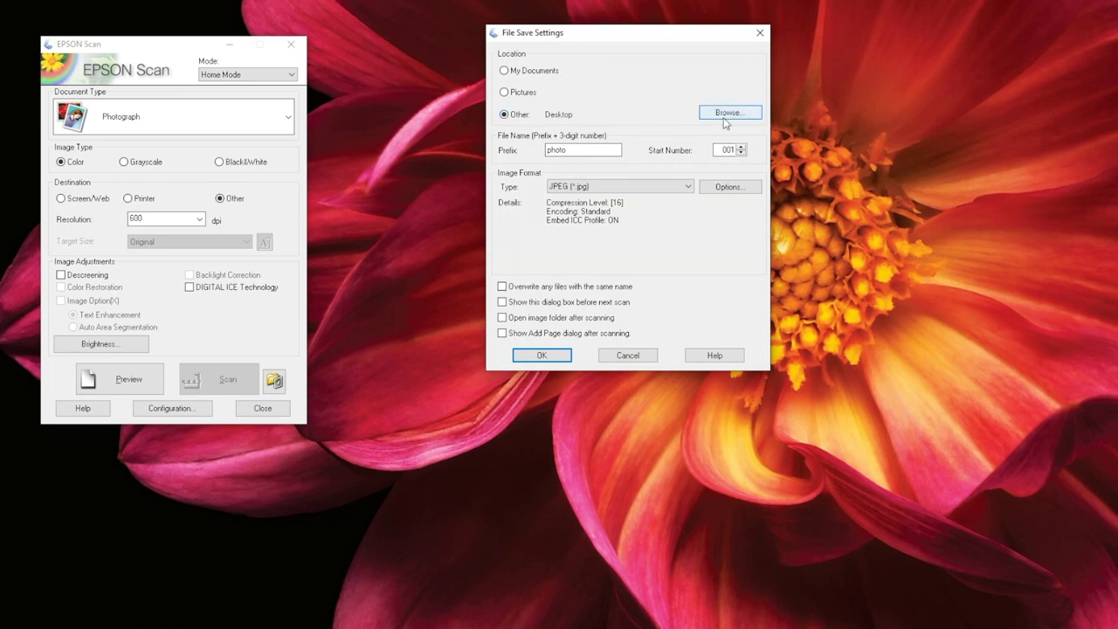
click(727, 113)
scroll(541, 324, down, 1)
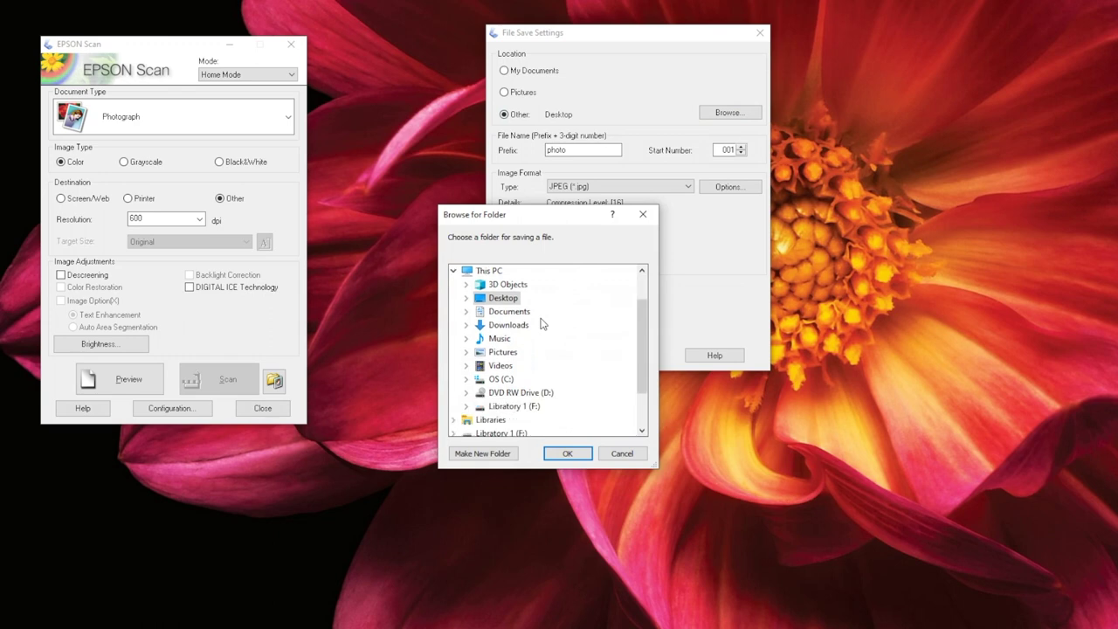
right_click(512, 408)
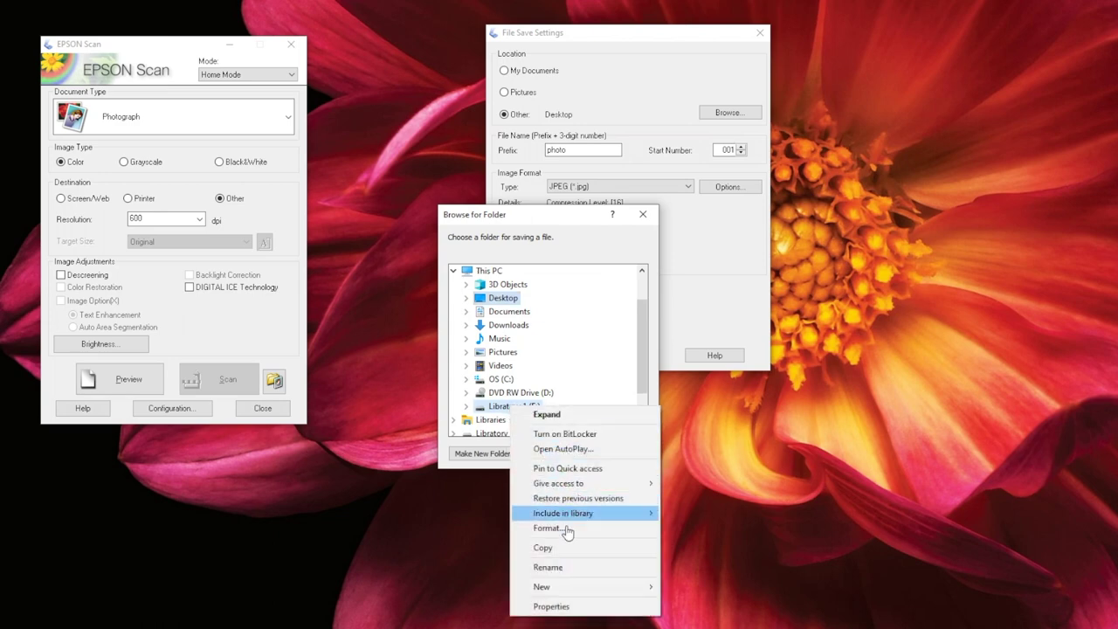
mouse_move(570, 586)
click(680, 587)
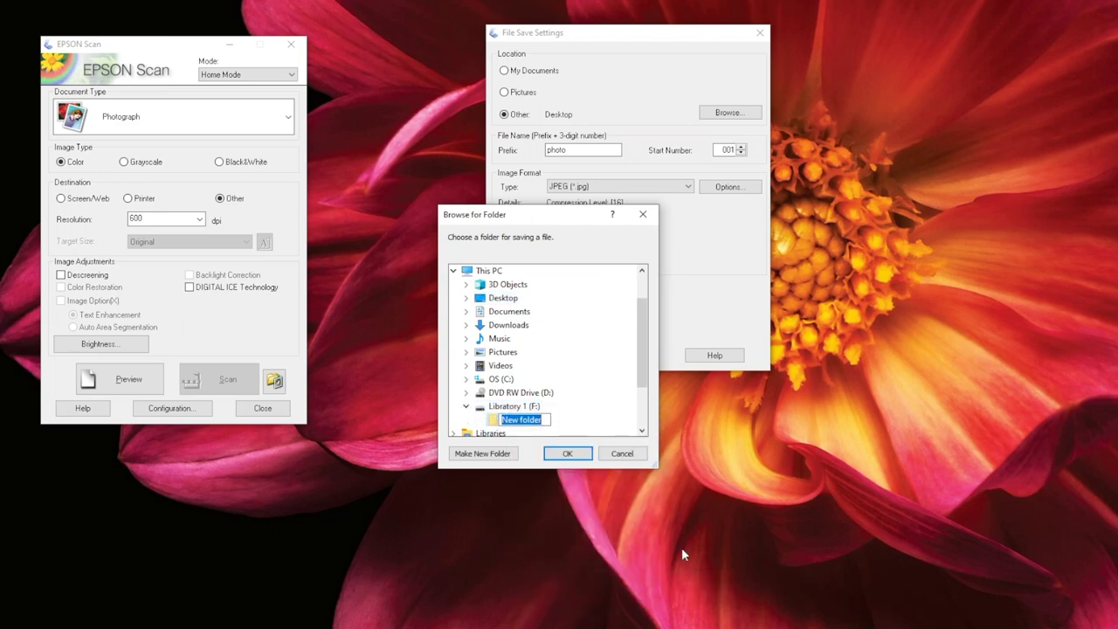
text(Photos)
key(Return)
click(572, 453)
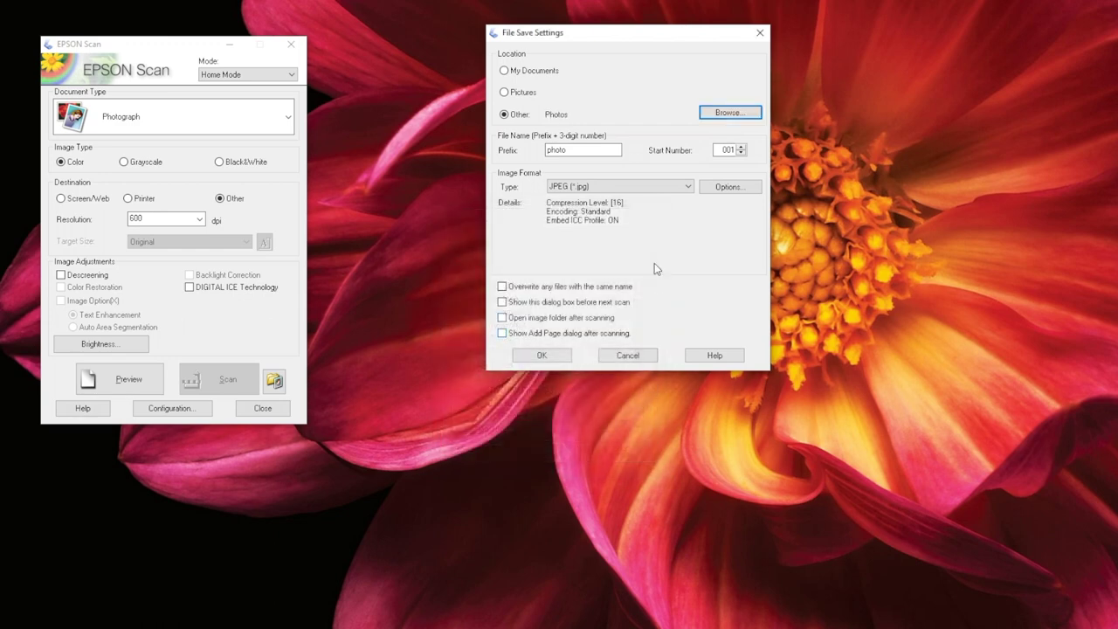